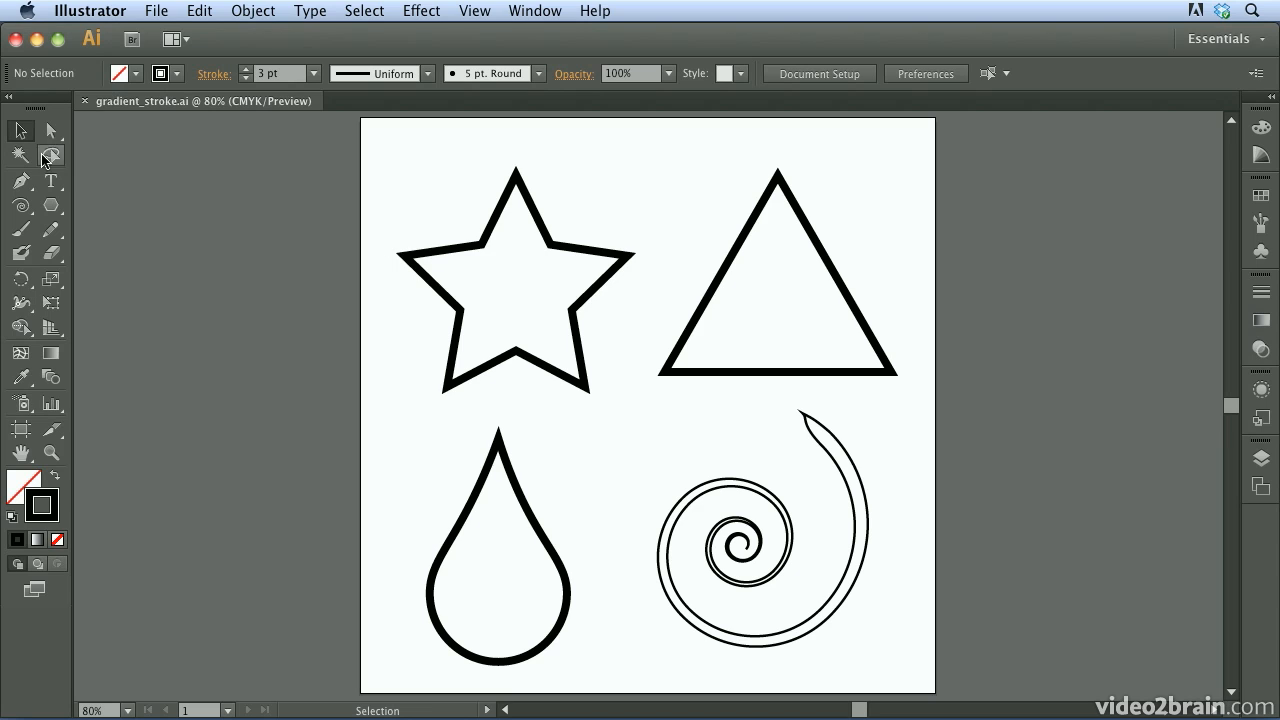
Give the star's stroke a linear white-to-black gradient and apply it along the stroke
click(441, 252)
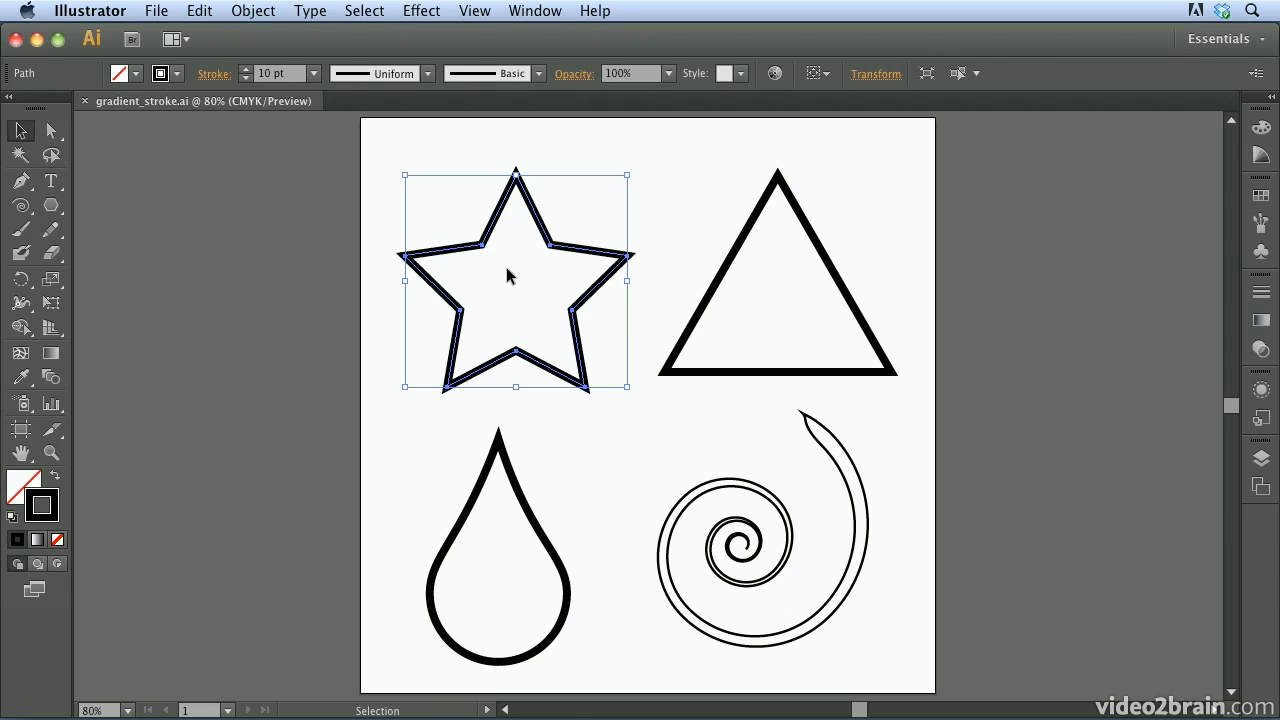
click(1262, 322)
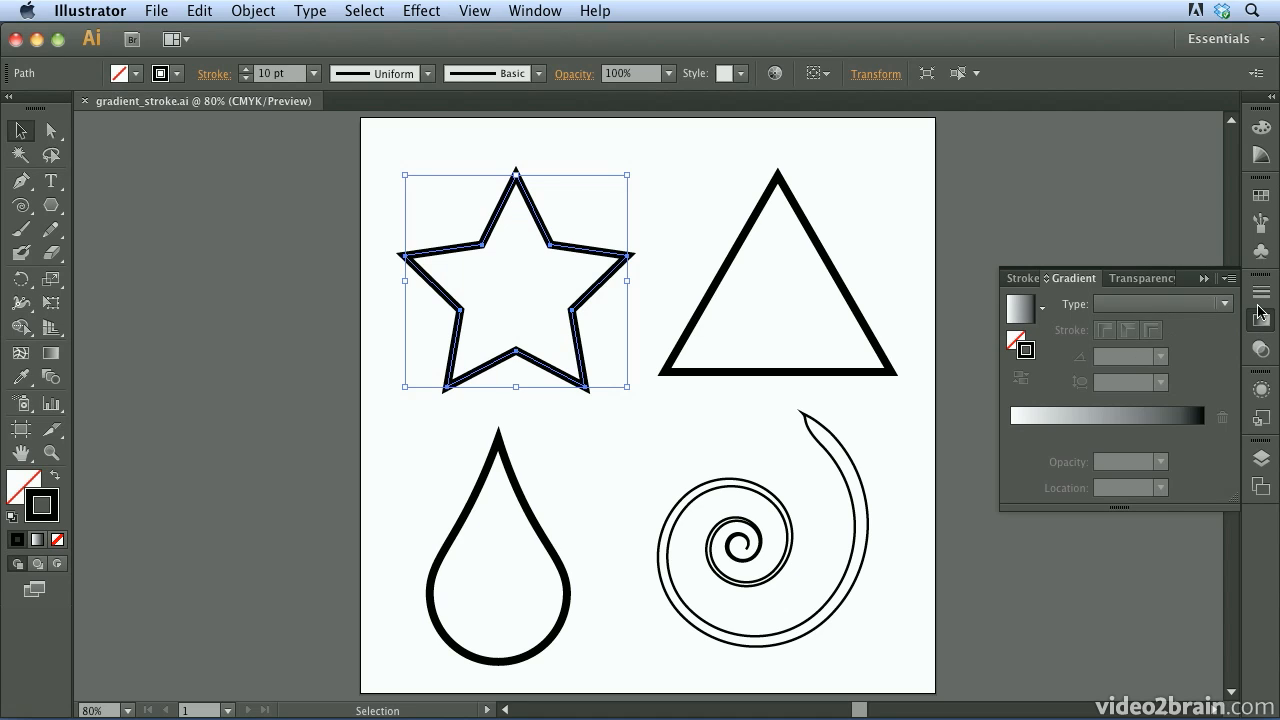
click(538, 16)
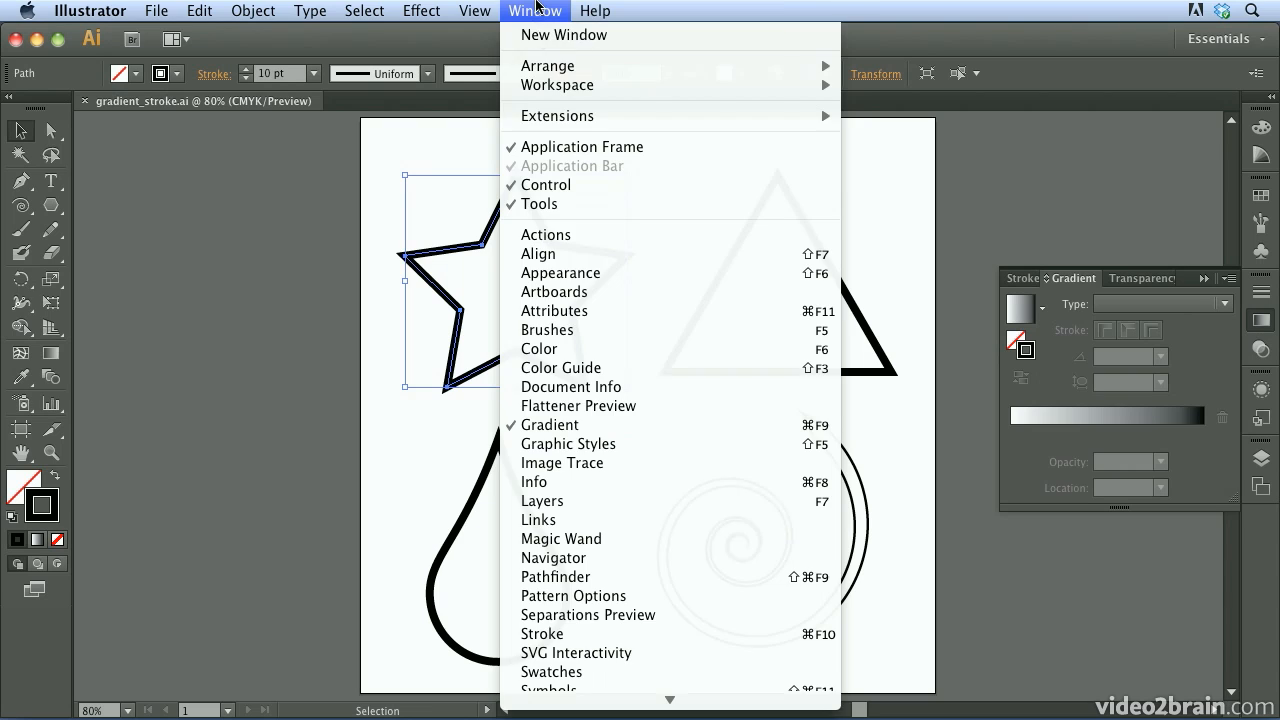
click(536, 10)
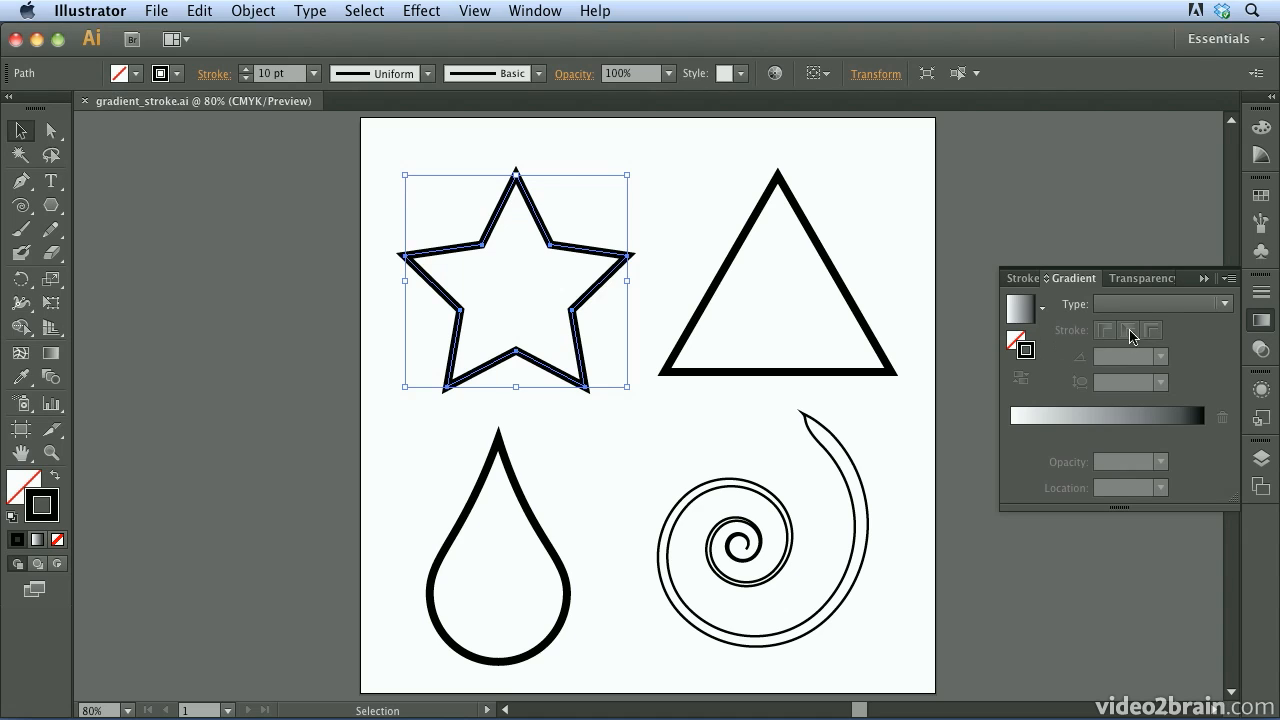
click(1157, 306)
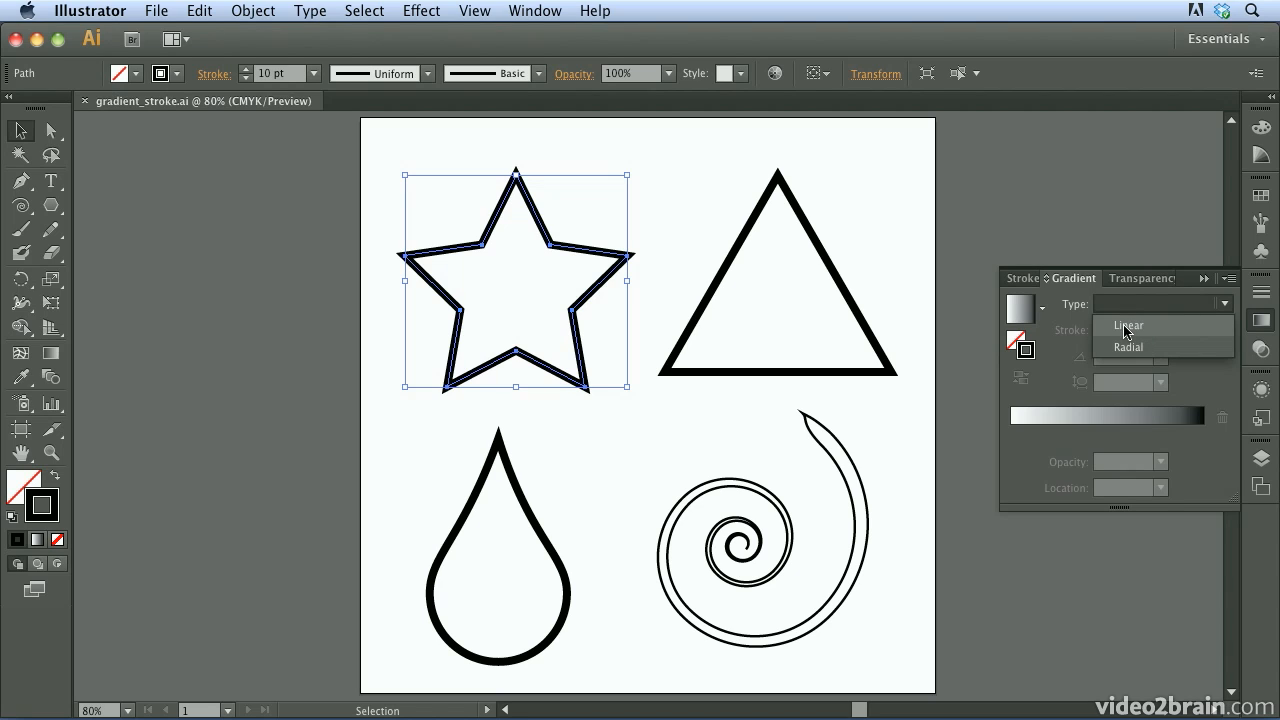
click(1125, 327)
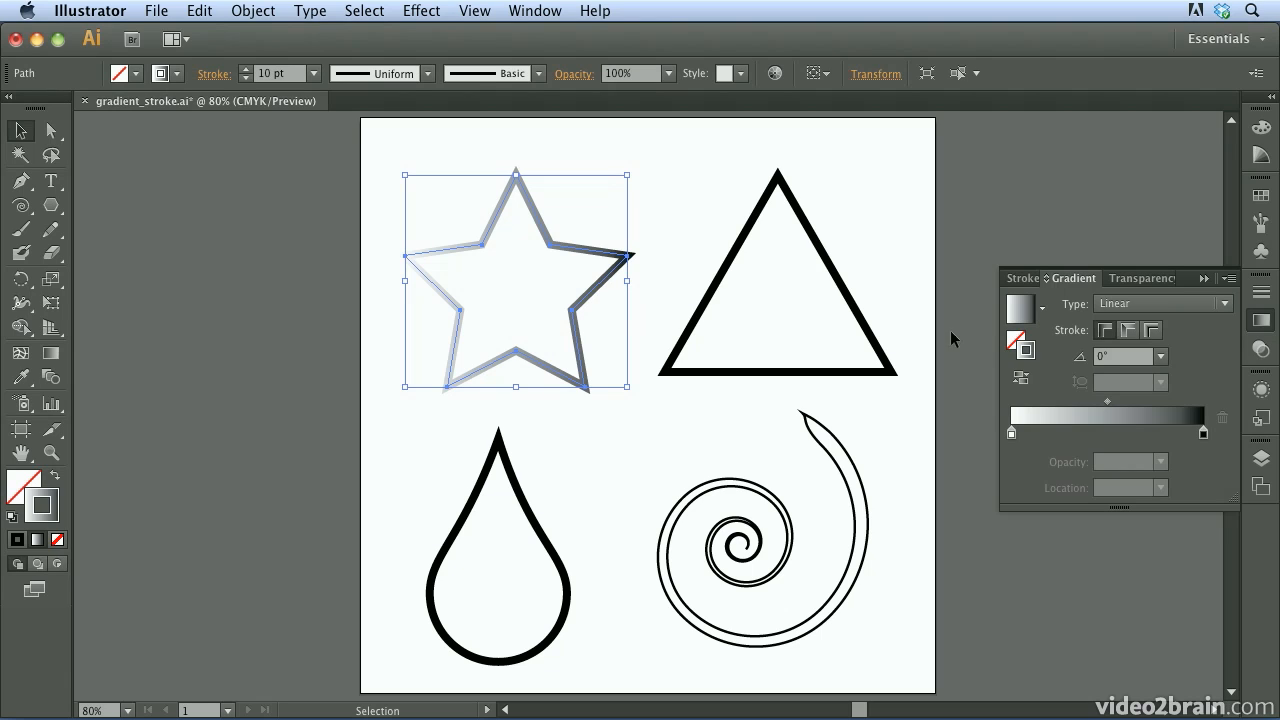
click(1126, 331)
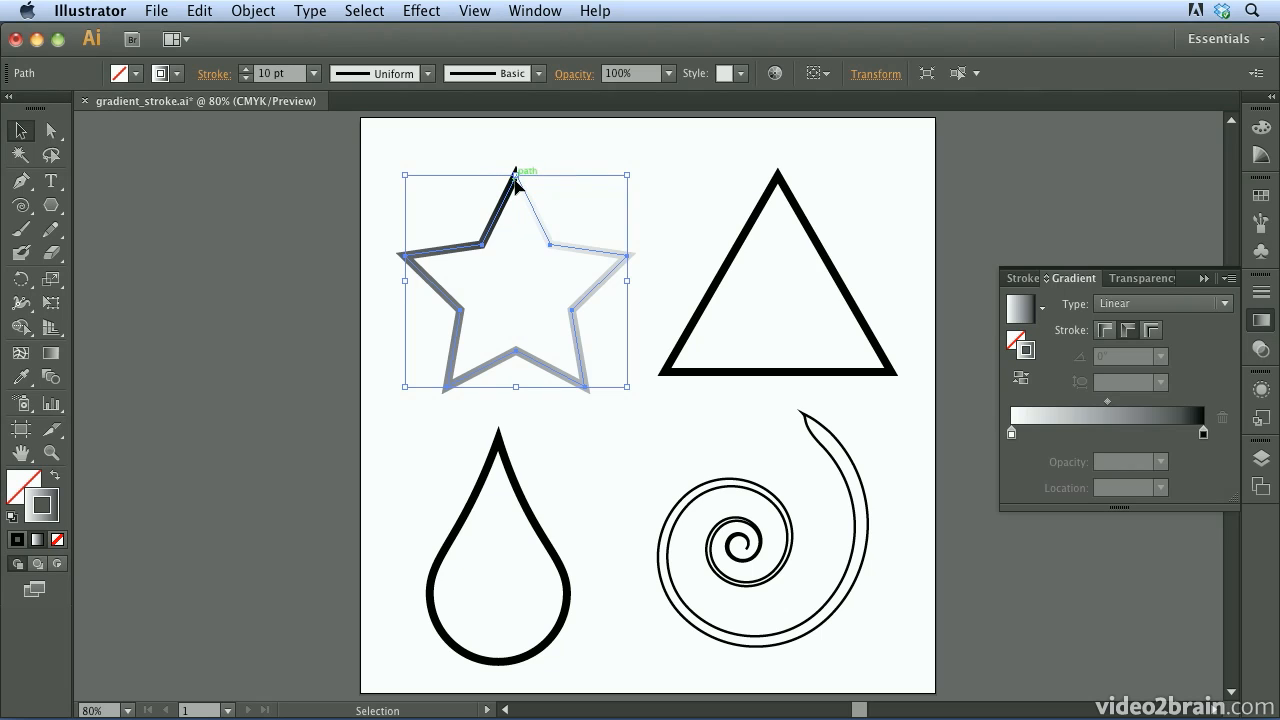
Give the triangle's stroke a linear white-to-black gradient applied along the stroke
click(716, 285)
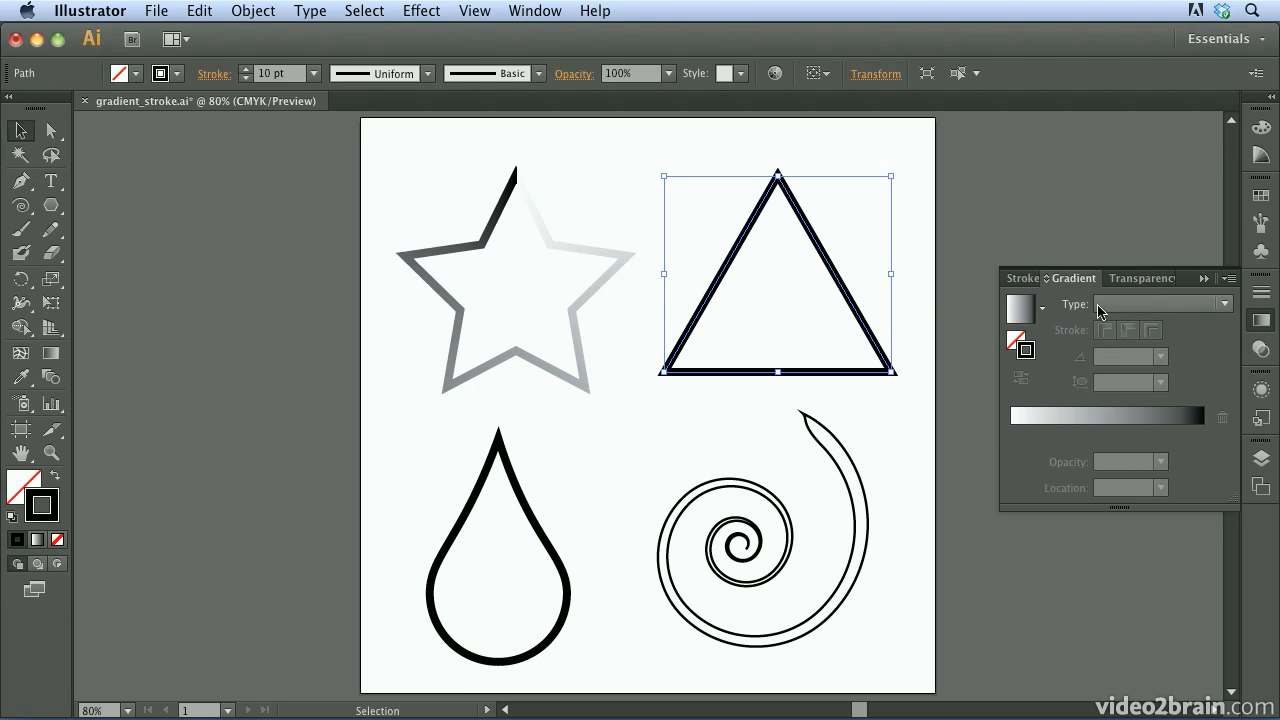
click(1151, 304)
click(1151, 328)
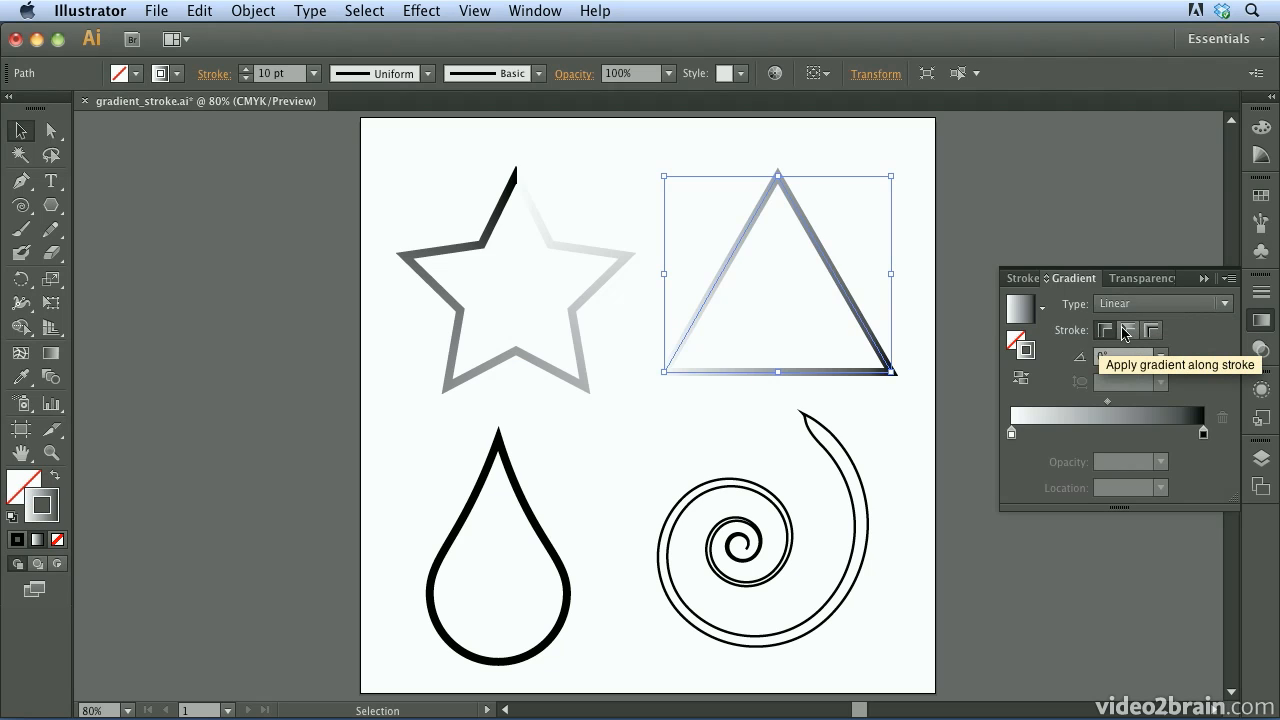
click(1126, 329)
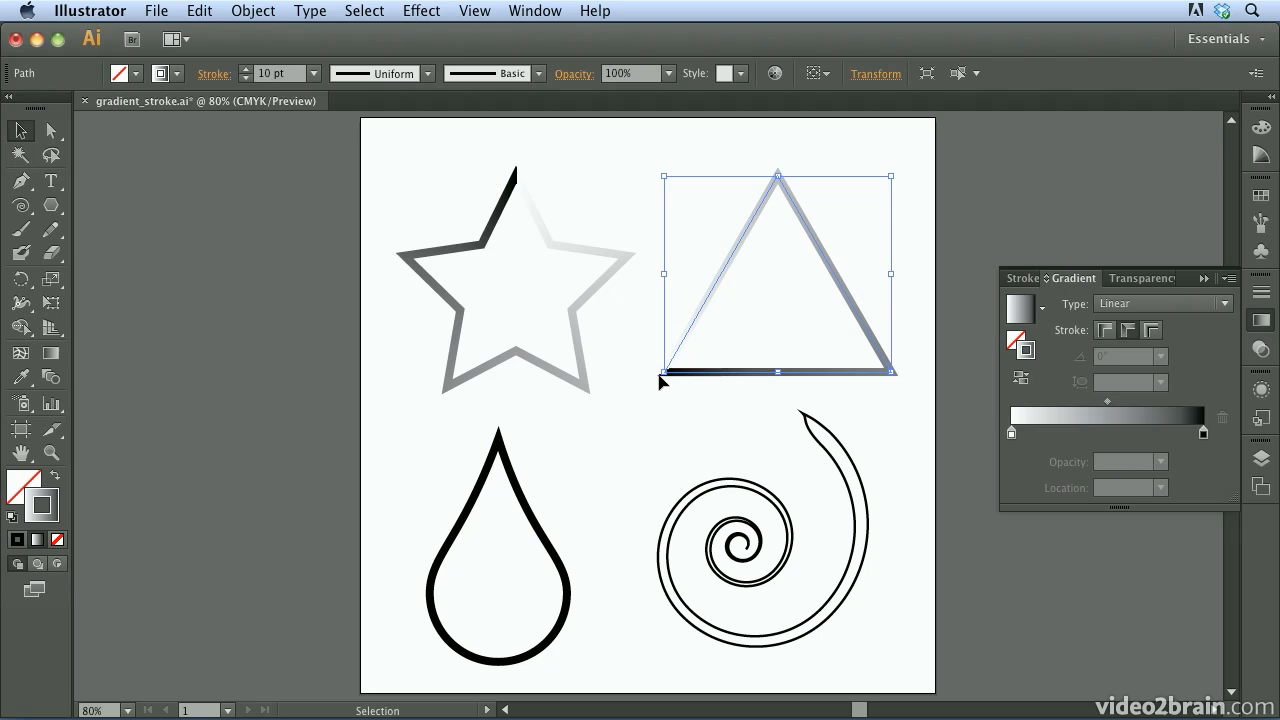
Give the teardrop's stroke a linear white-to-black gradient applied across the stroke
click(523, 488)
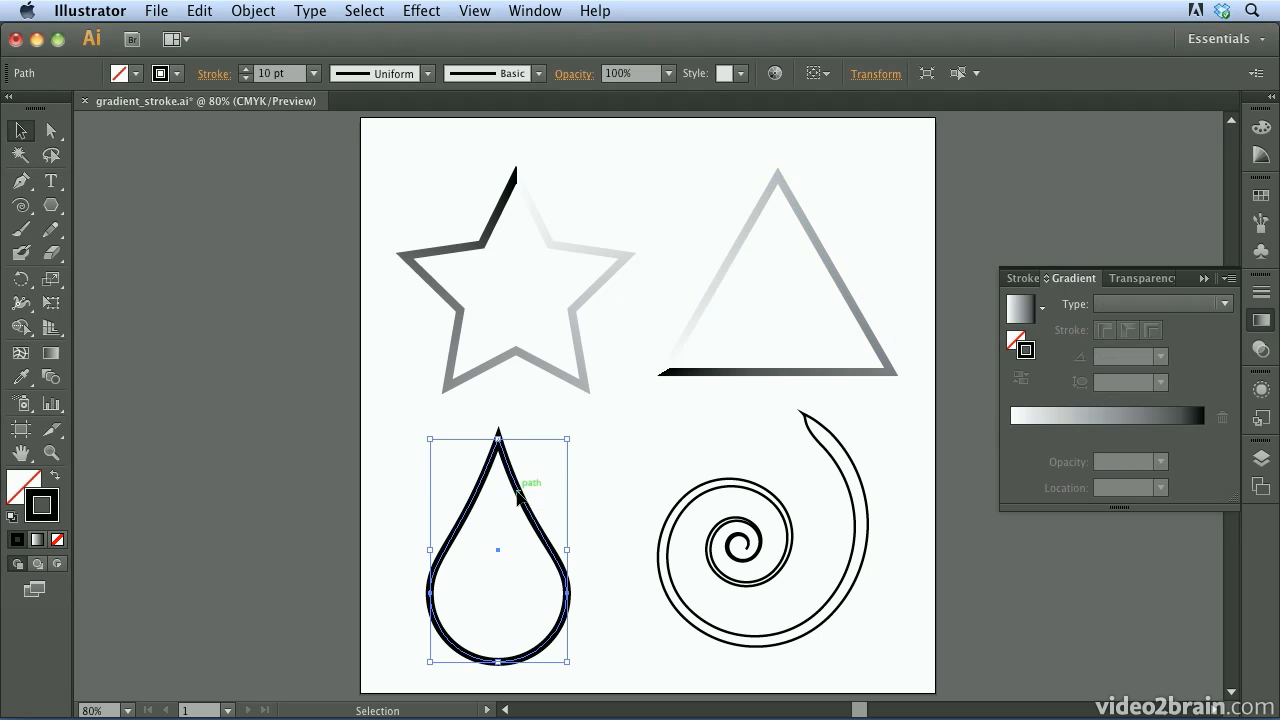
click(1117, 303)
click(1125, 332)
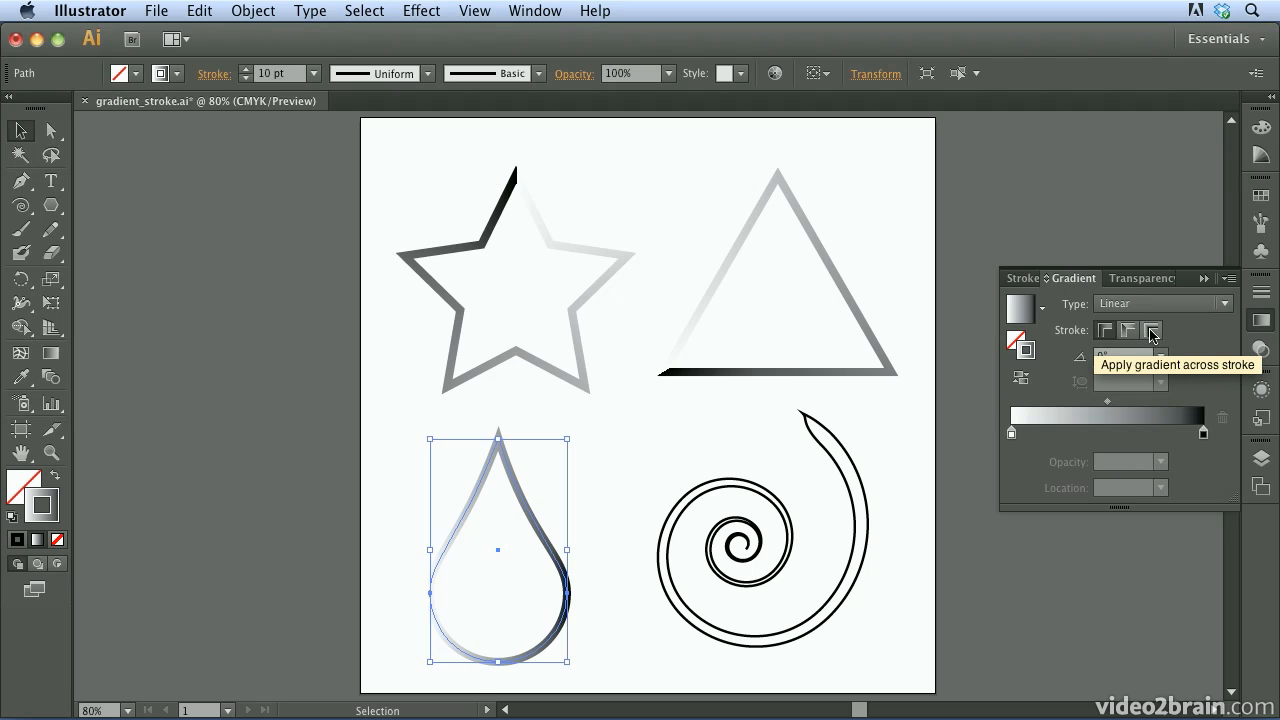
click(1152, 334)
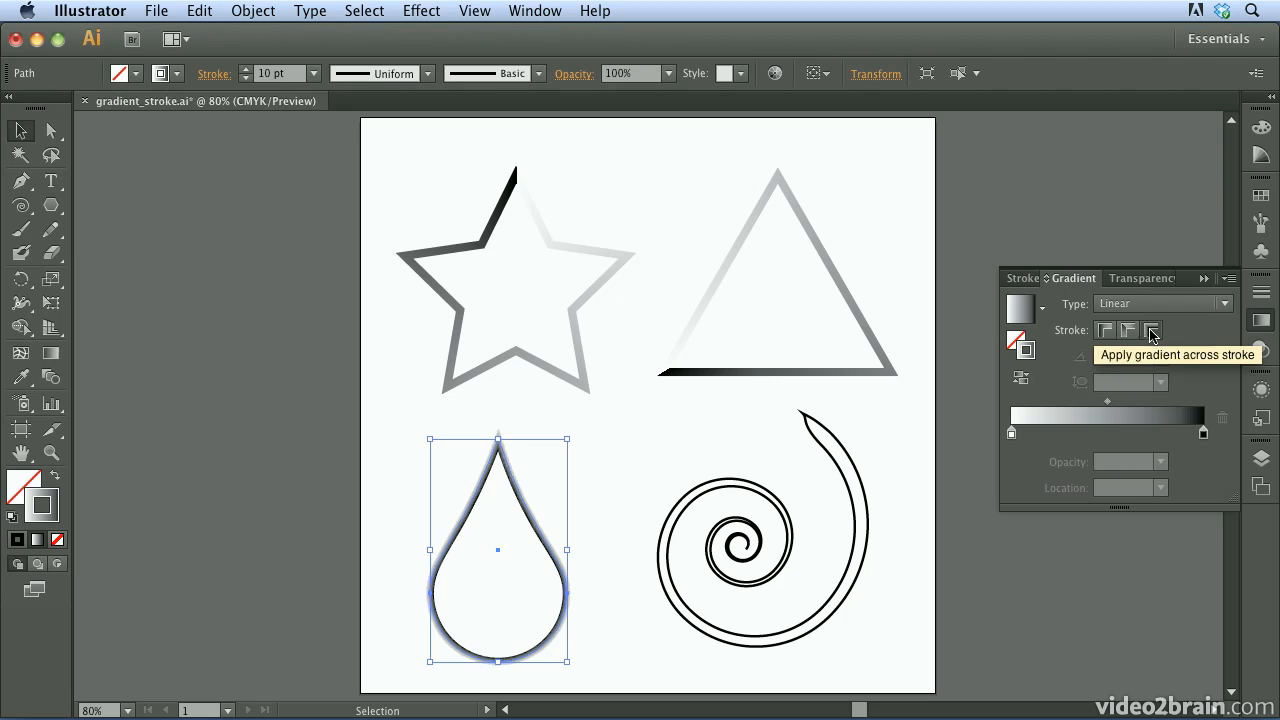
Give the spiral's stroke a linear white-to-black gradient applied across the stroke
key(super+space)
drag(382, 404, 642, 688)
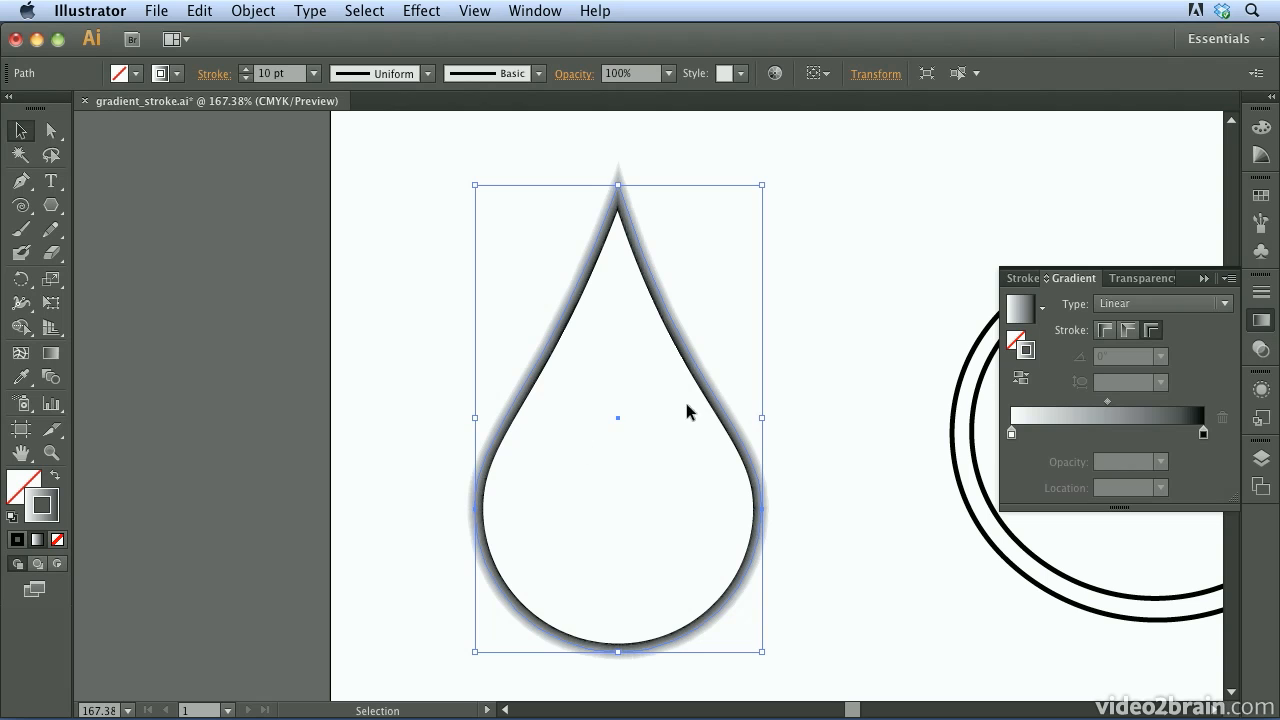
drag(791, 363, 424, 364)
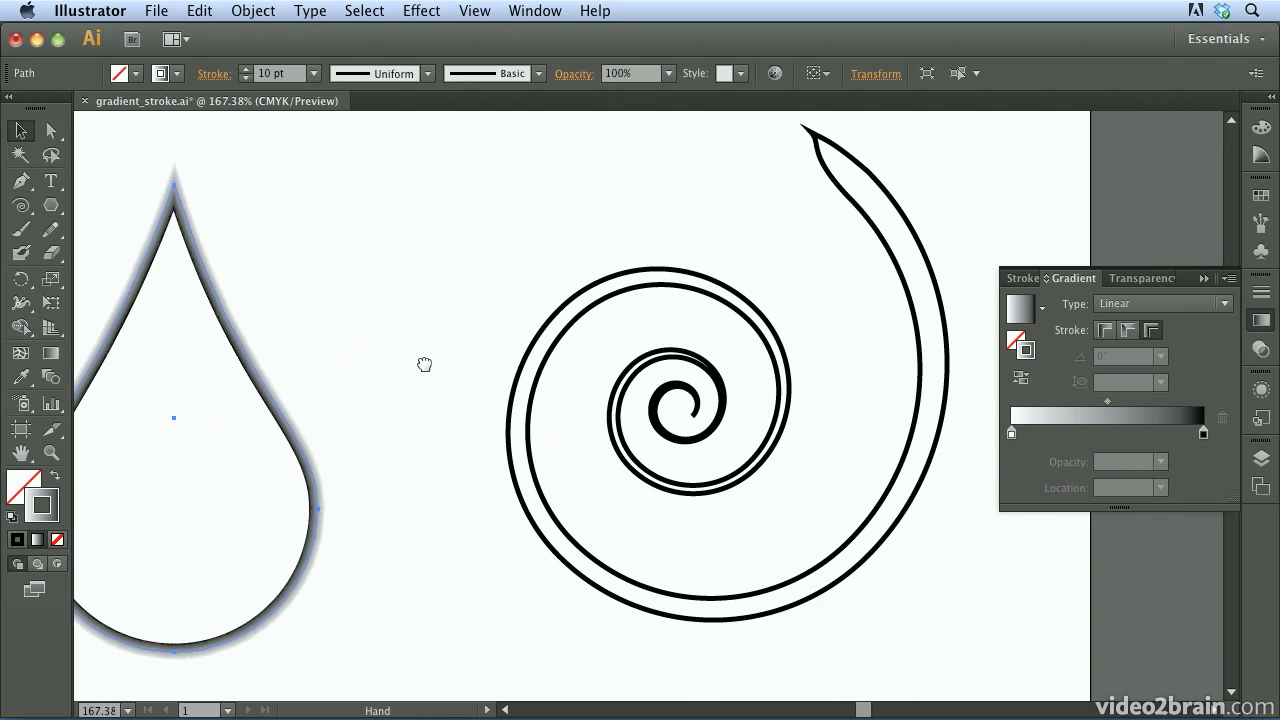
click(531, 446)
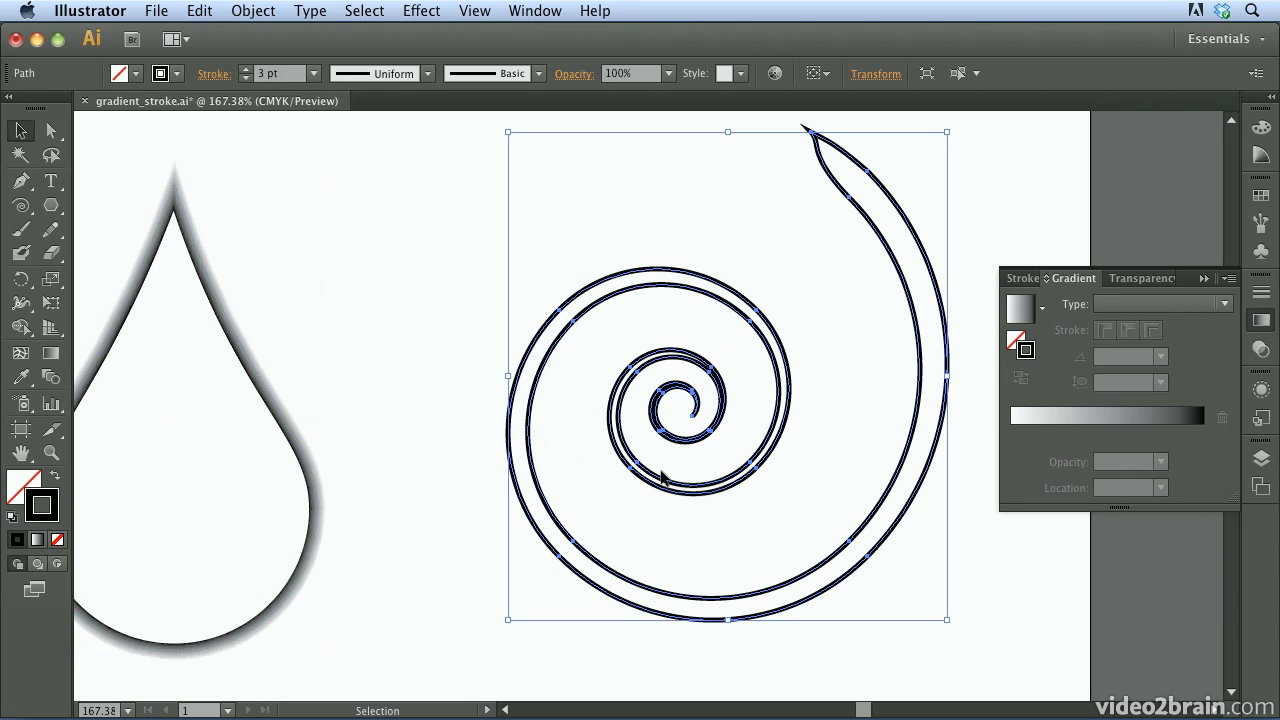
click(1118, 304)
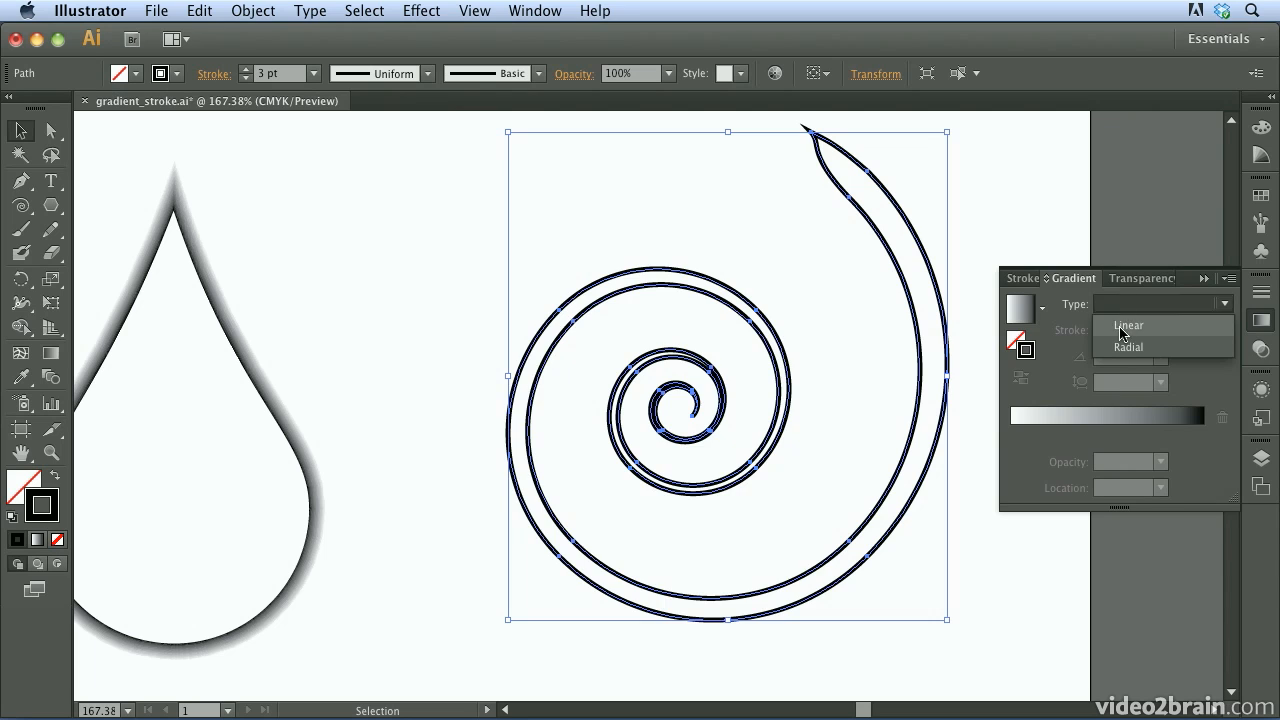
click(1121, 326)
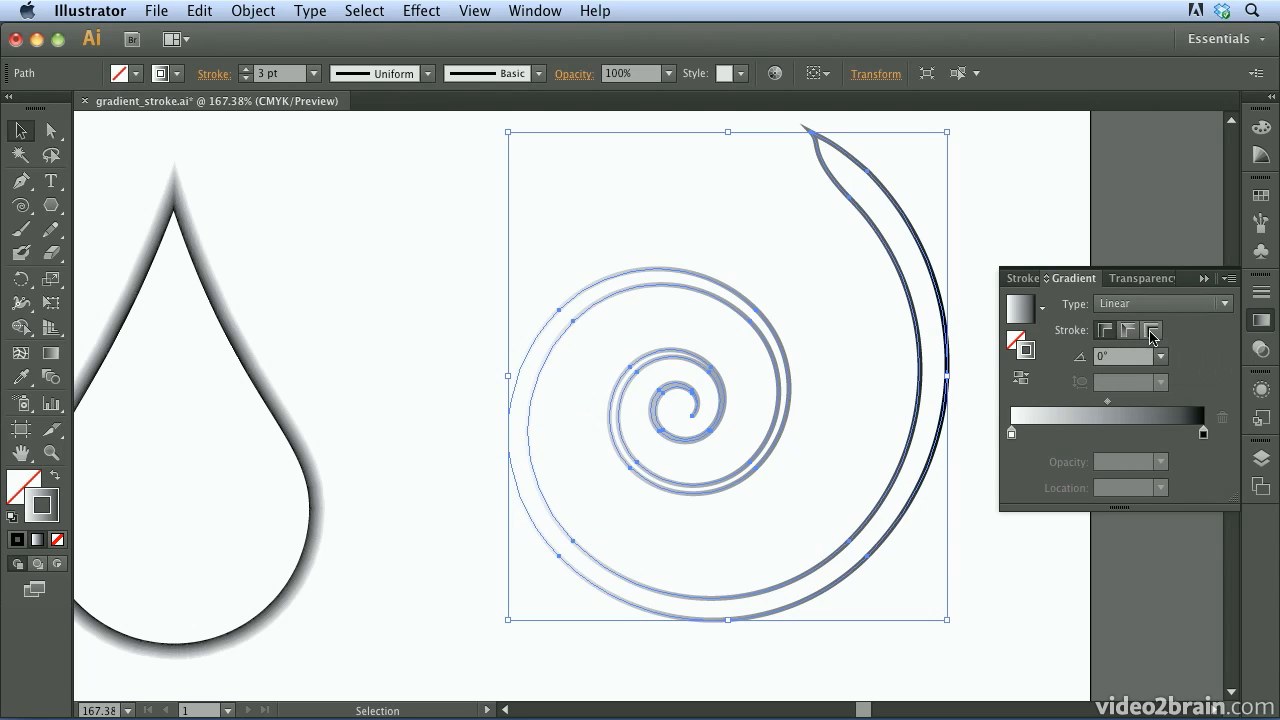
click(1151, 333)
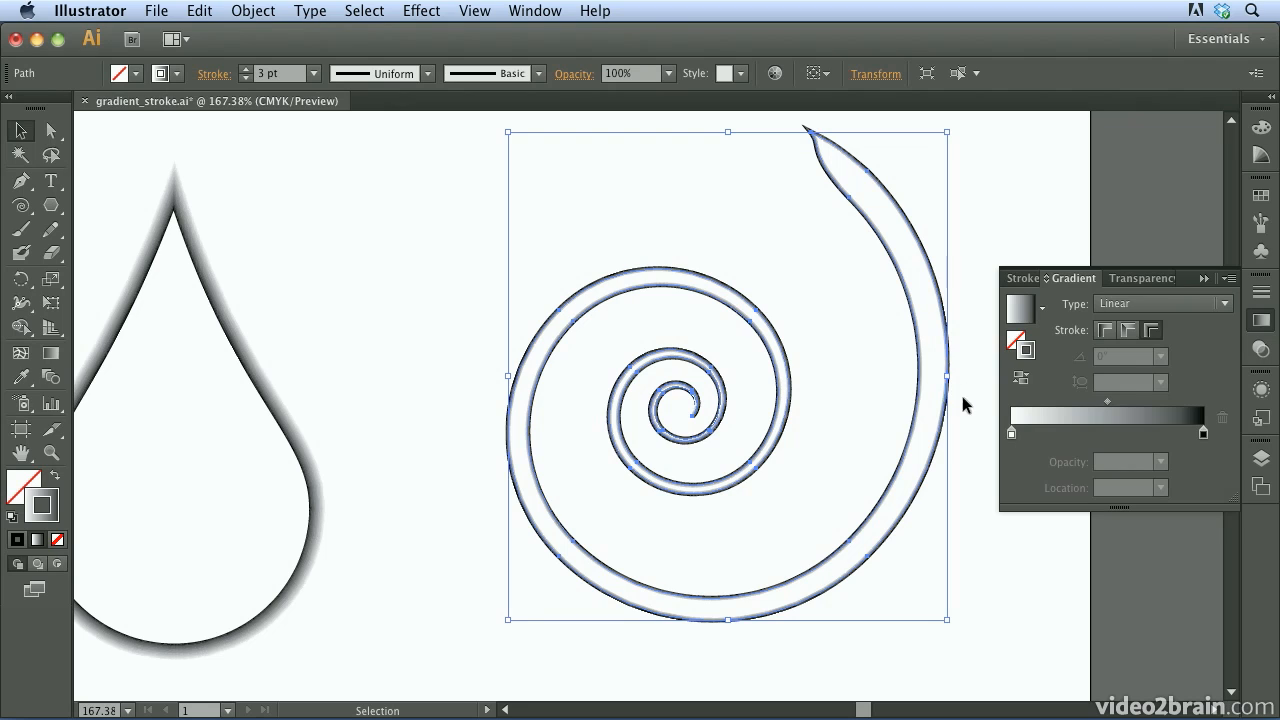
Change the spiral's stroke gradient type to Radial and apply the gradient within the stroke
click(1150, 312)
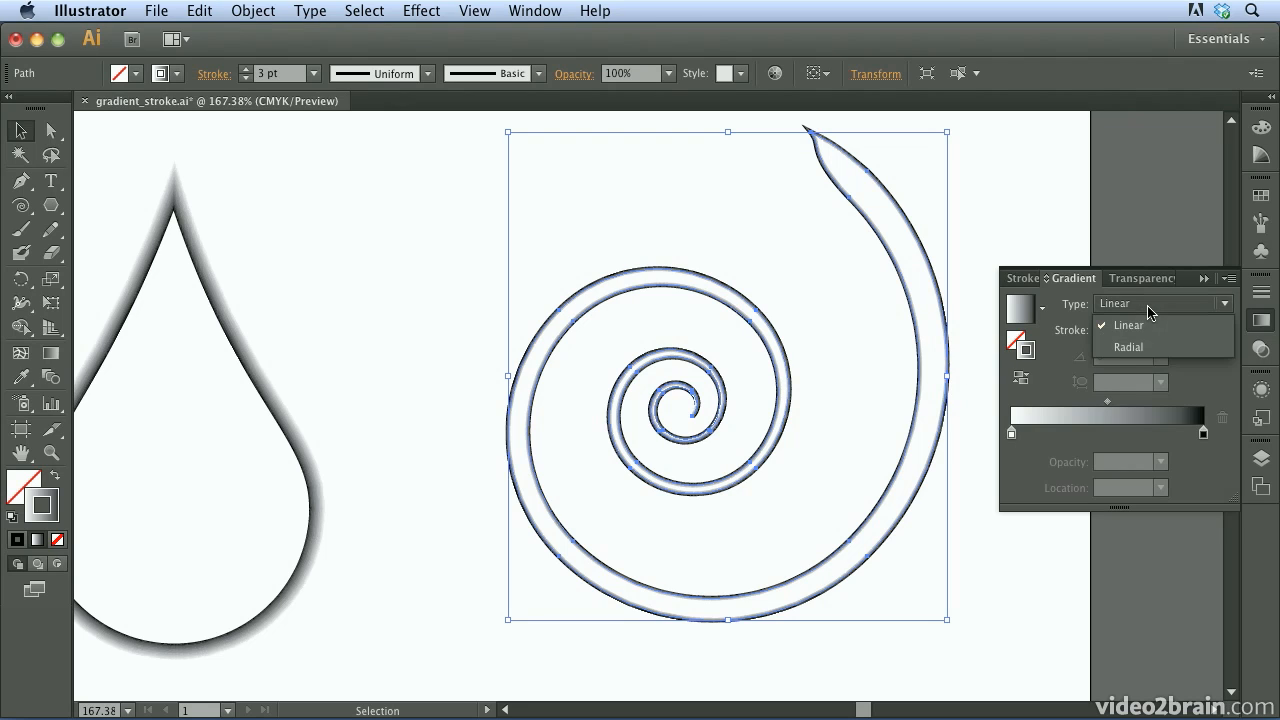
click(1135, 347)
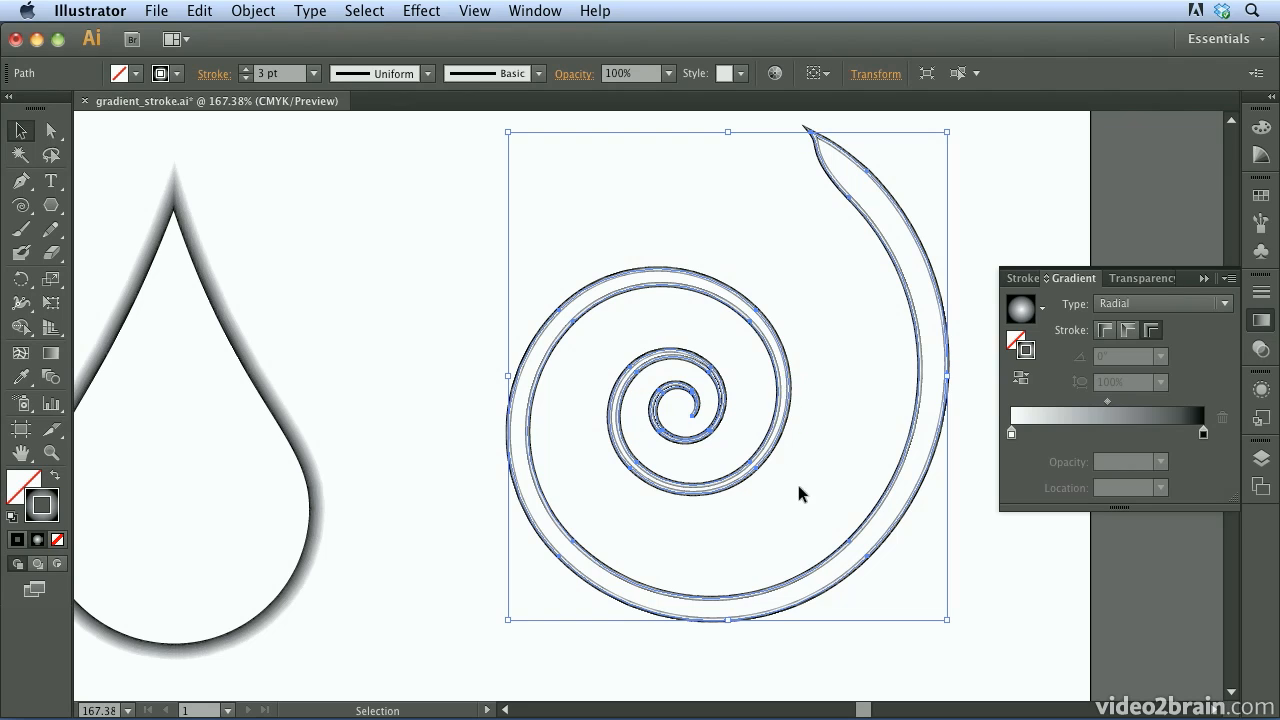
click(1102, 334)
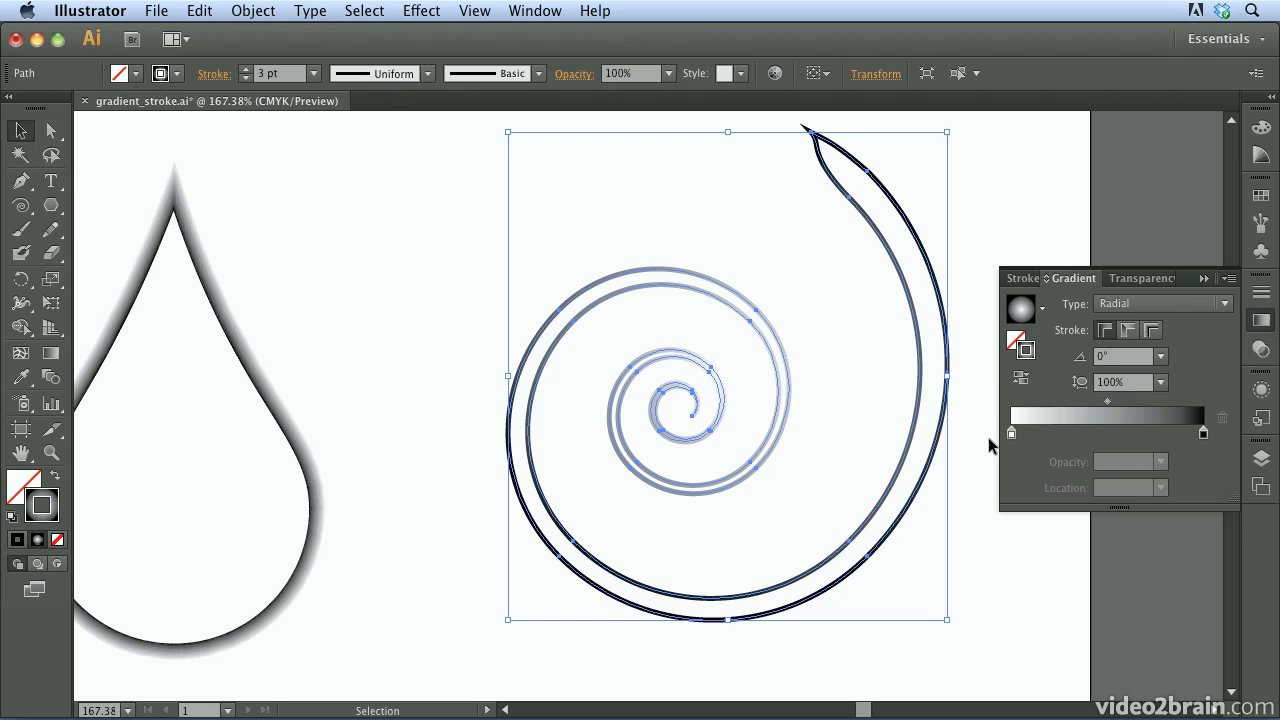
Apply the Orange, Yellow gradient preset to the spiral's stroke and set its type to Radial
click(1042, 305)
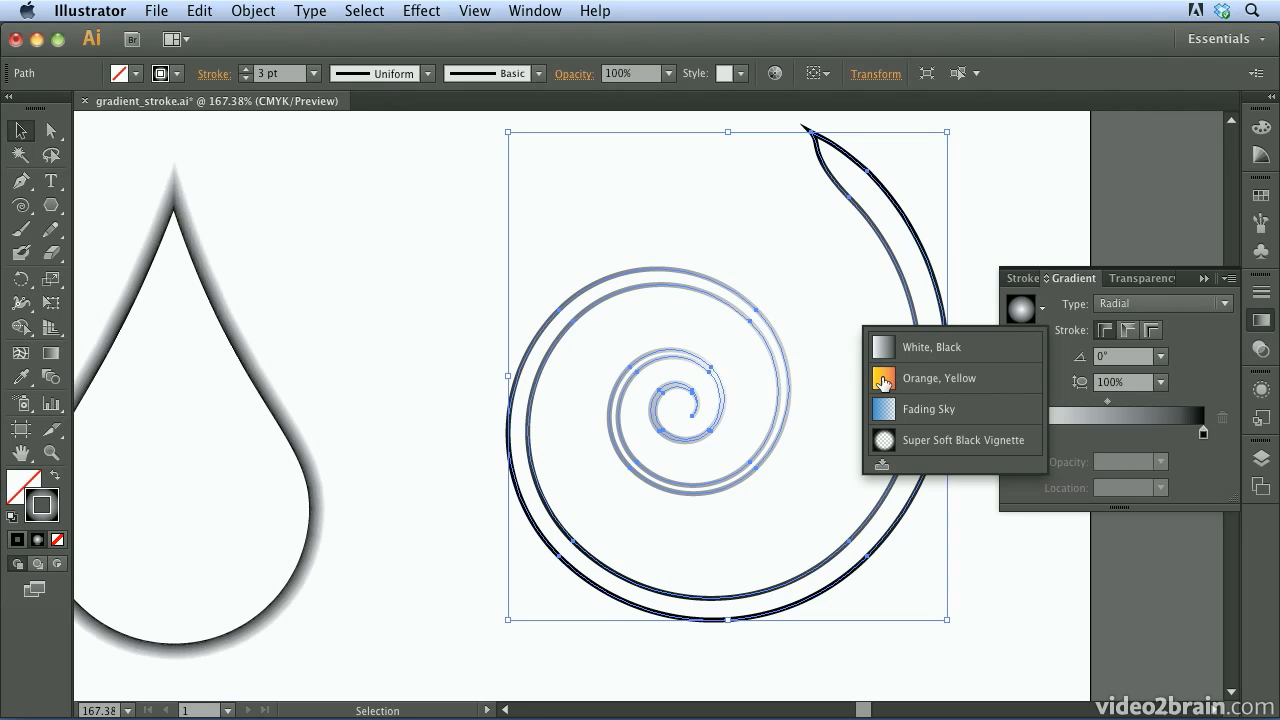
click(884, 380)
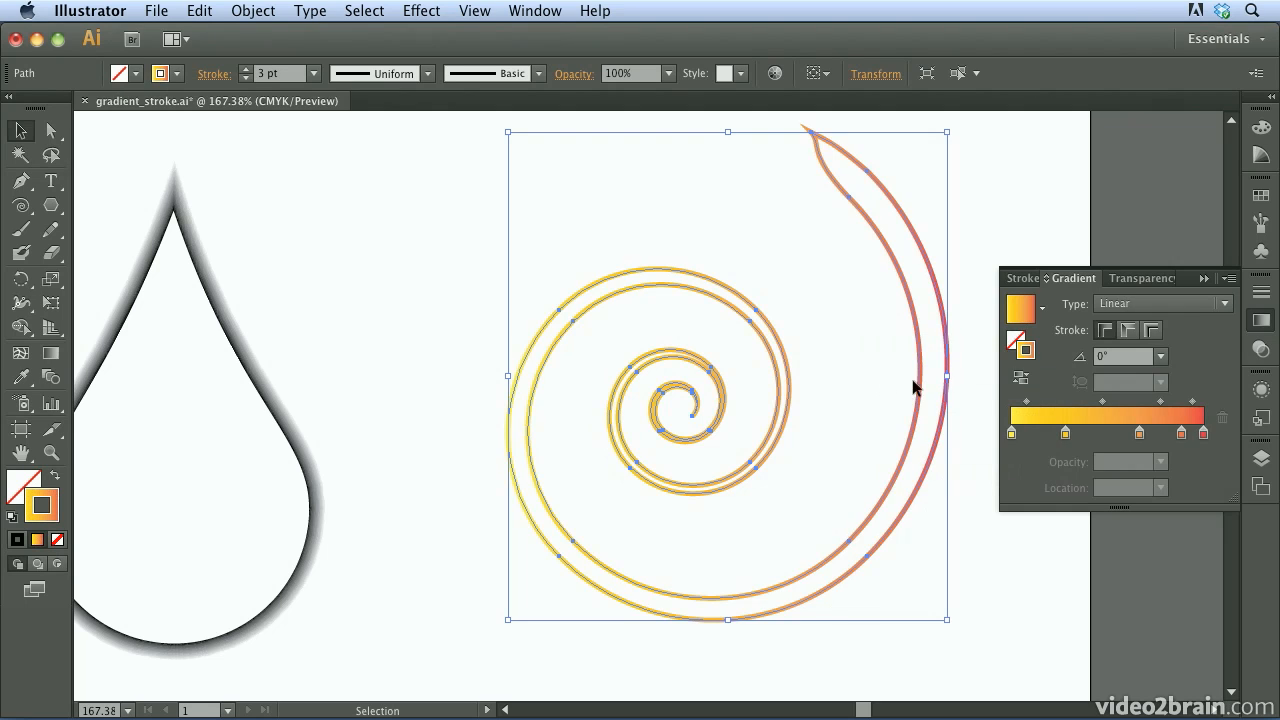
click(1150, 304)
click(1138, 346)
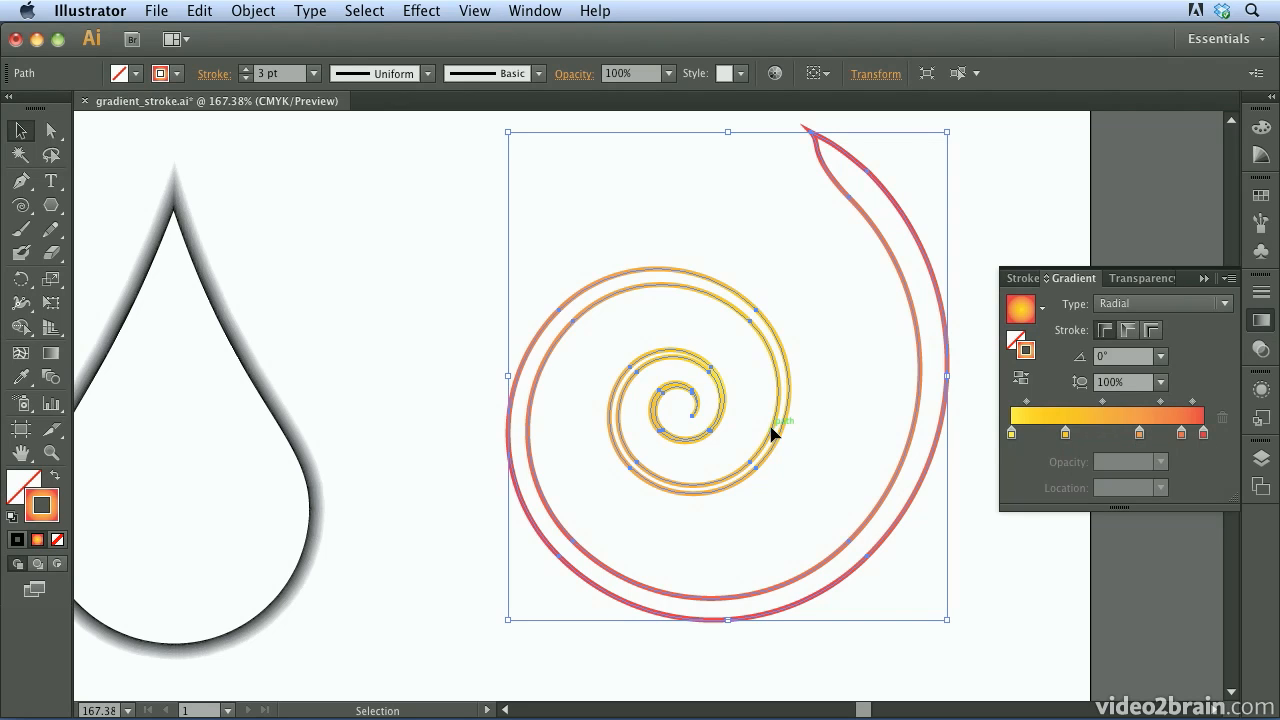
Apply the White, Black gradient preset to the spiral's stroke
click(1042, 310)
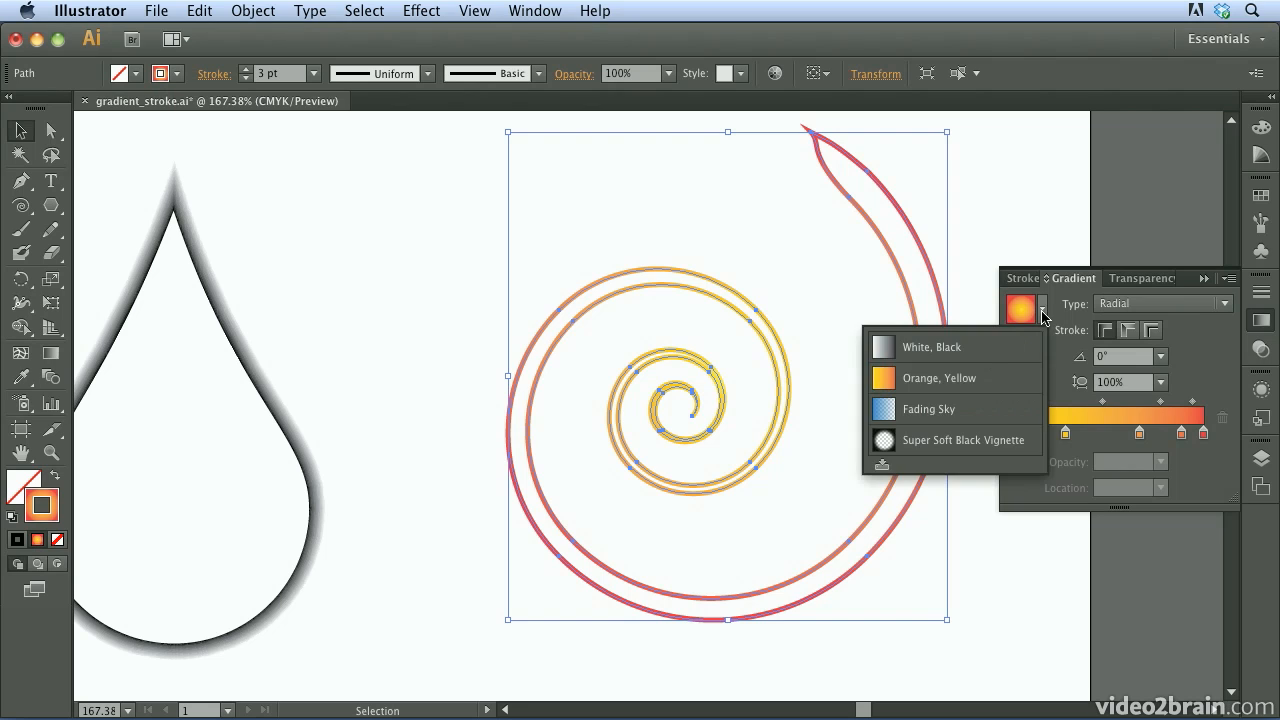
click(940, 358)
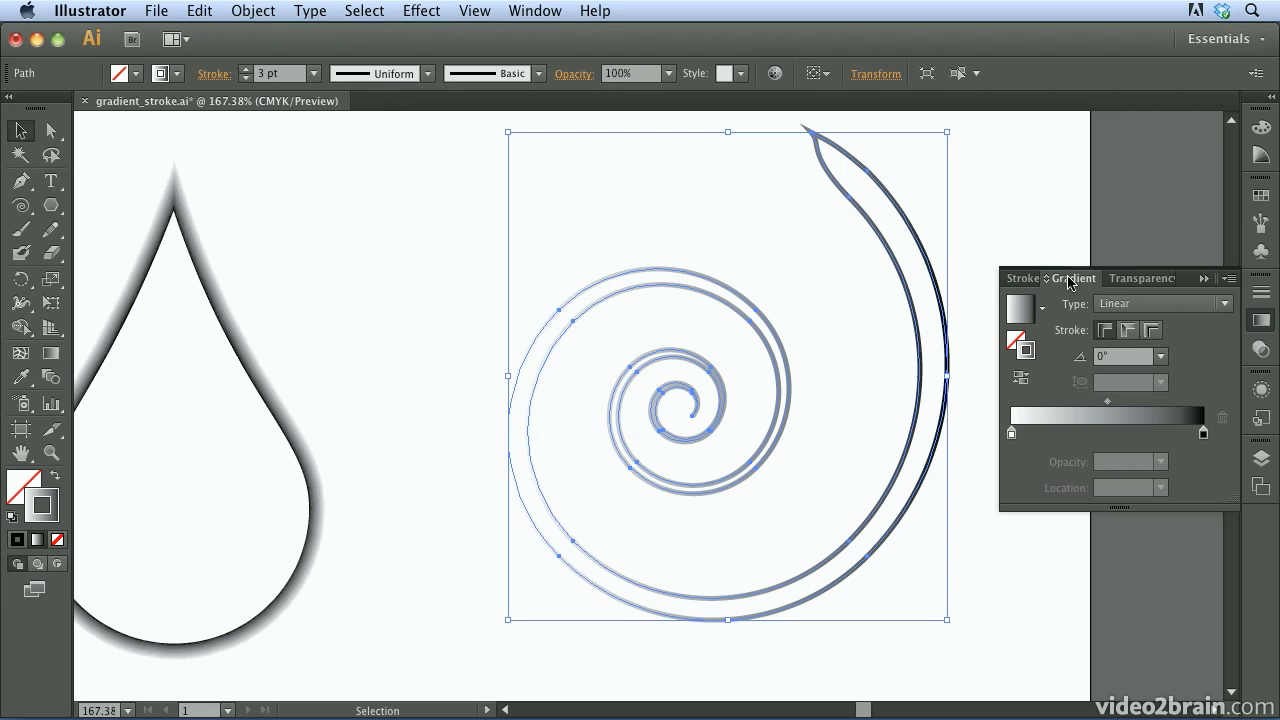
Using swatches, recolour the spiral gradient's black end stop dark green and add a brighter green stop at about 65%
drag(1068, 281, 1008, 286)
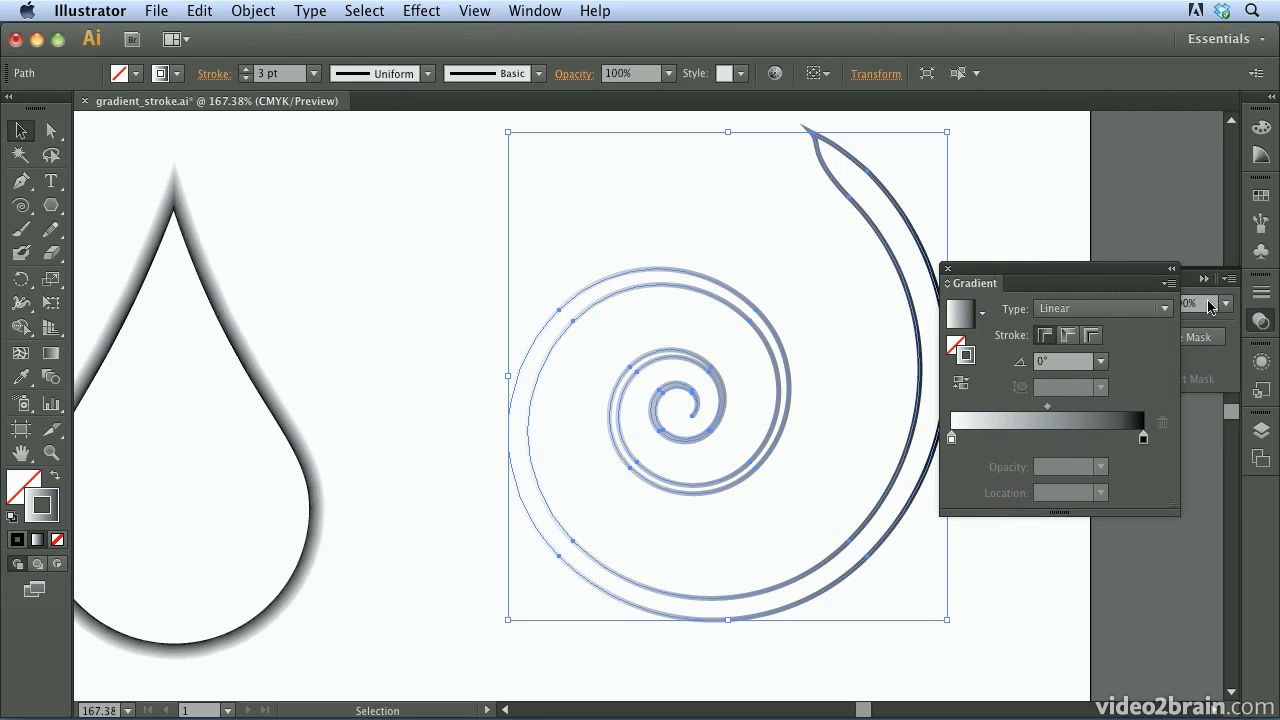
click(1261, 321)
click(1263, 197)
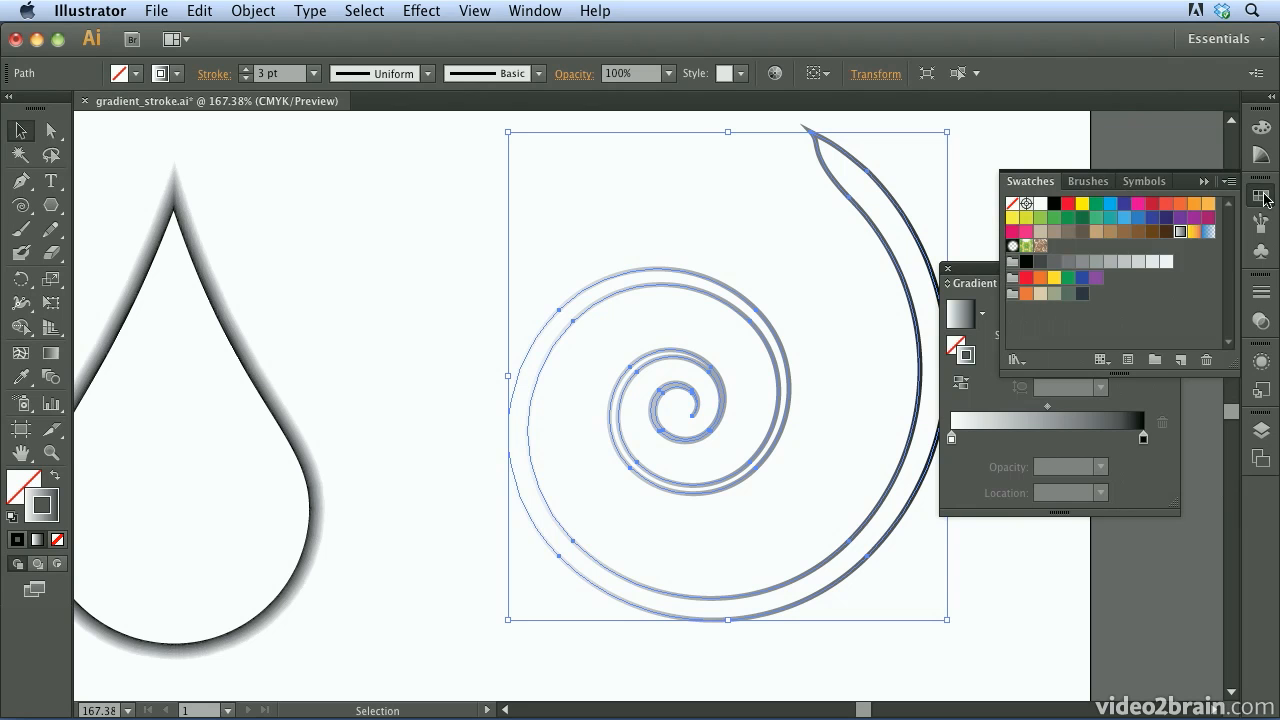
drag(980, 272, 1005, 427)
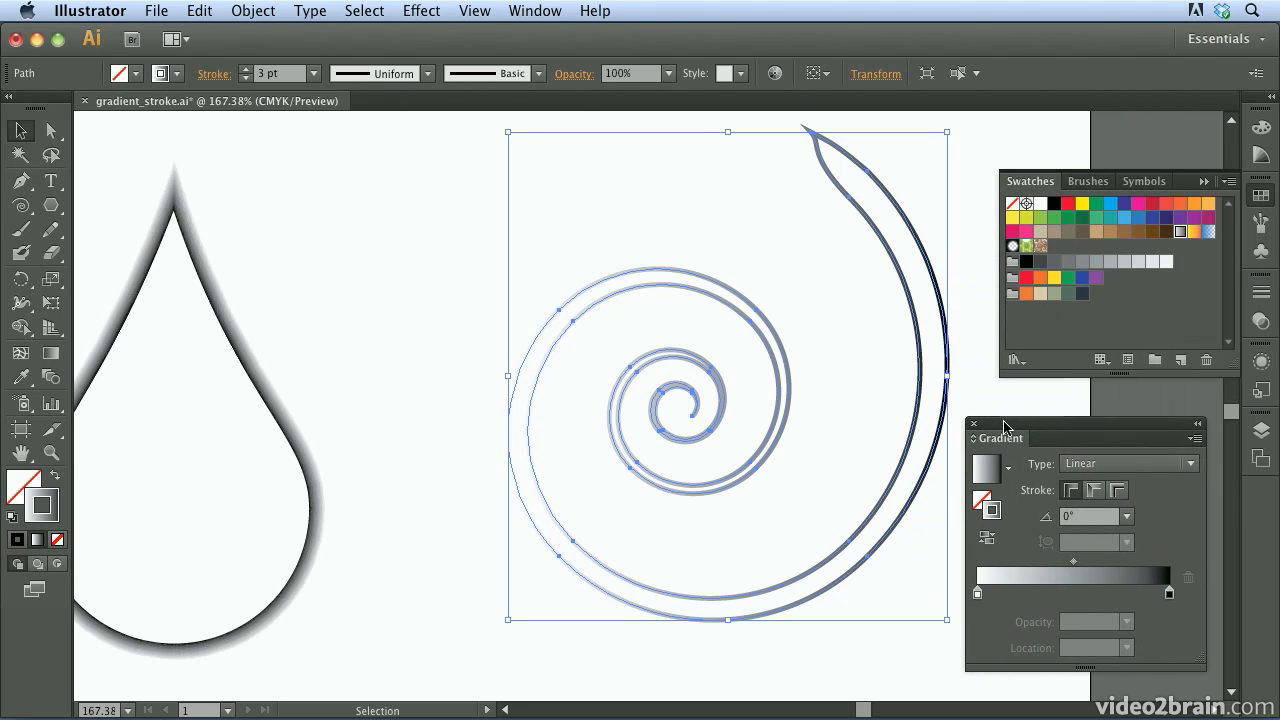
drag(1088, 225, 1172, 601)
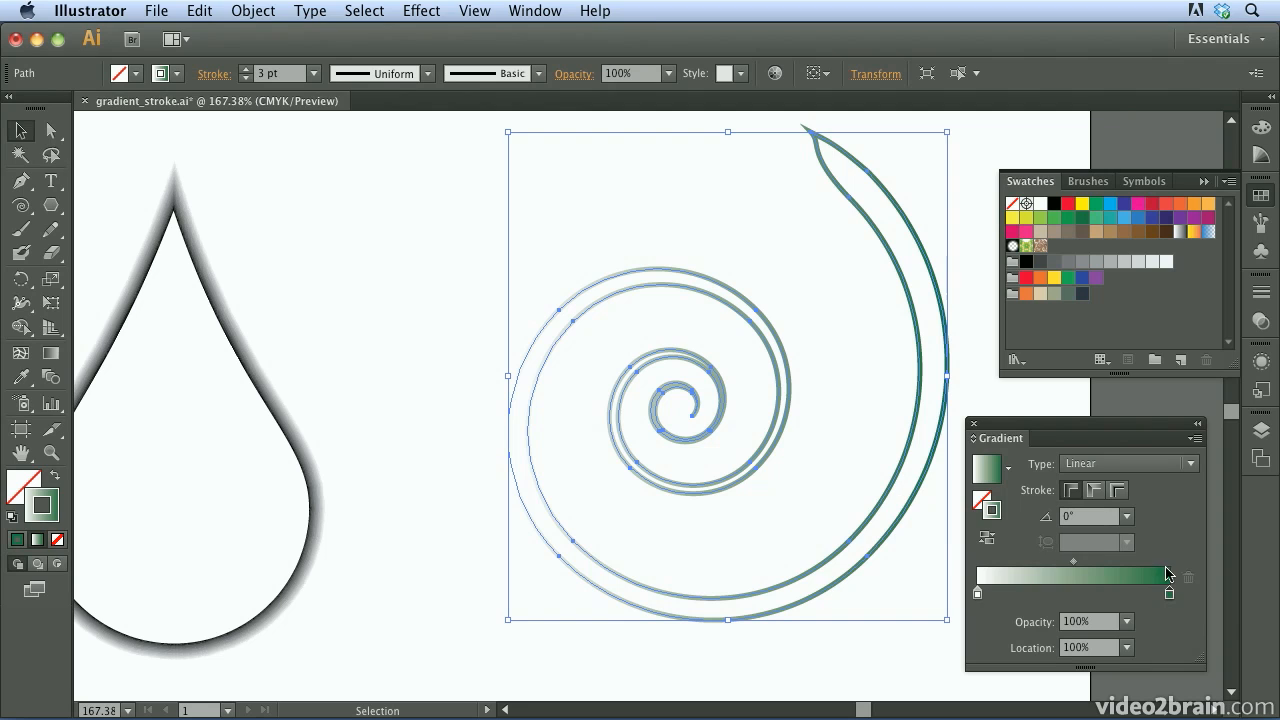
mouse_move(1054, 218)
mouse_down()
mouse_move(1079, 528)
mouse_move(1112, 580)
mouse_move(1104, 601)
mouse_up()
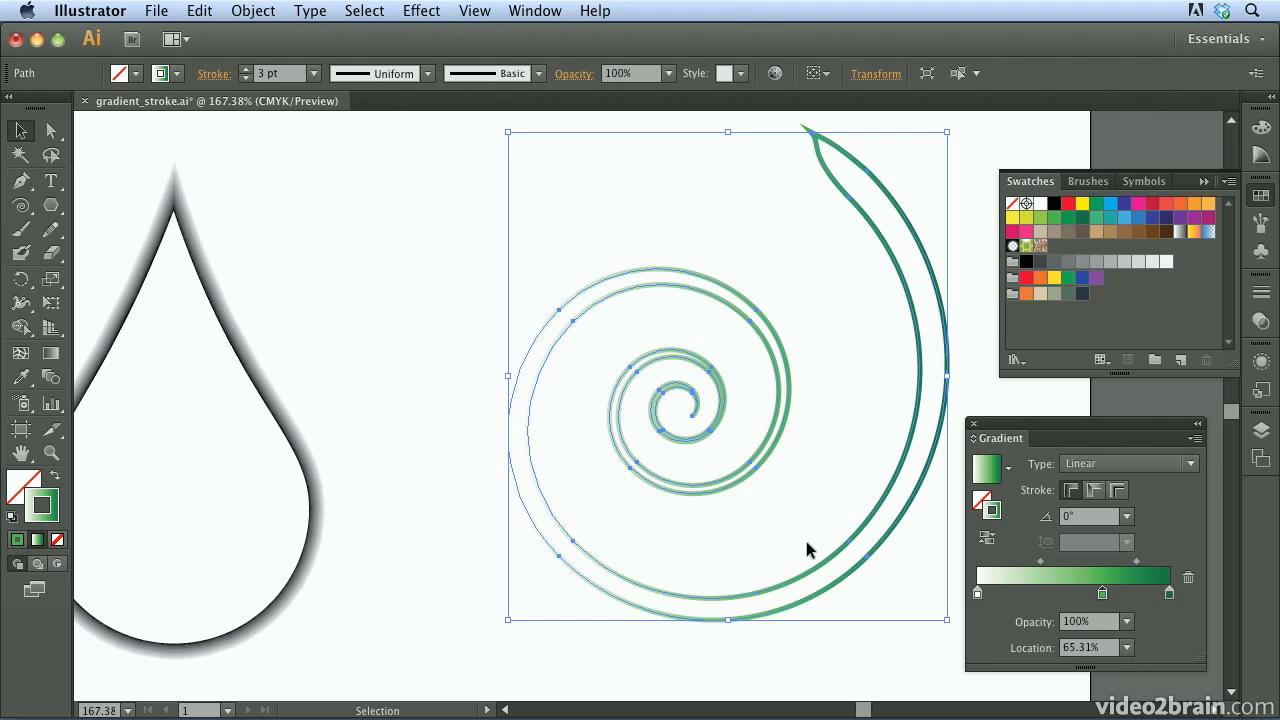
Reverse the green gradient on the spiral's stroke and switch it back to its original direction
click(985, 540)
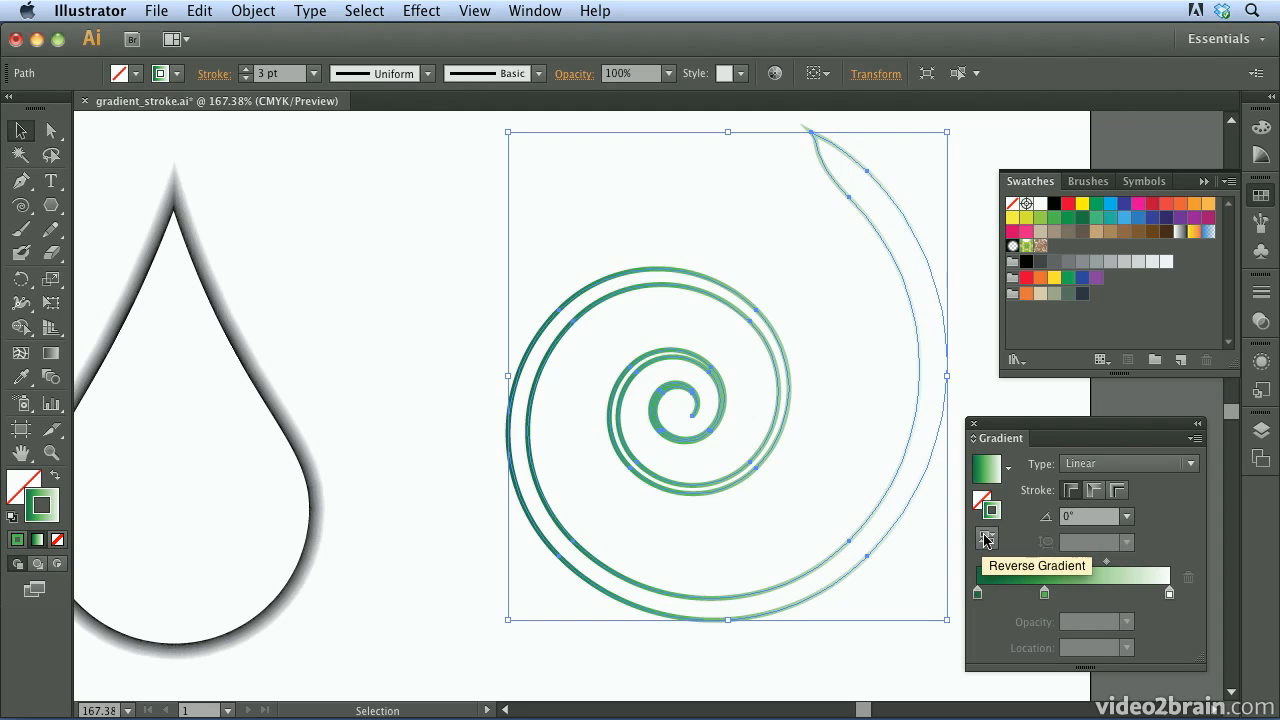
click(986, 541)
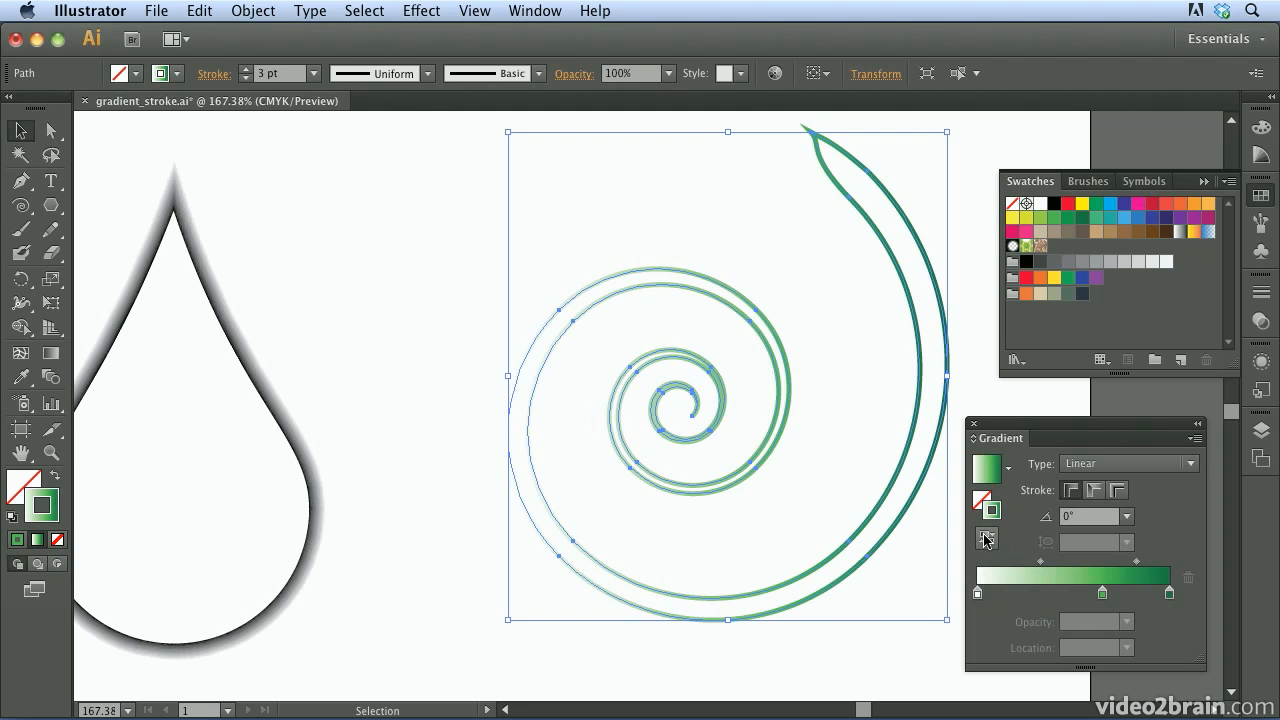